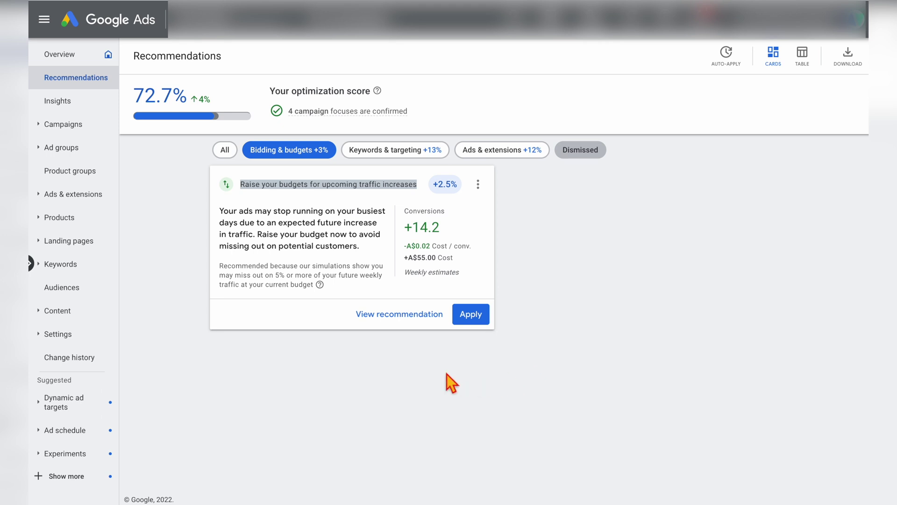
# Open the recommendation to raise budgets for upcoming traffic increases and review its daily budget options
pyautogui.click(407, 325)
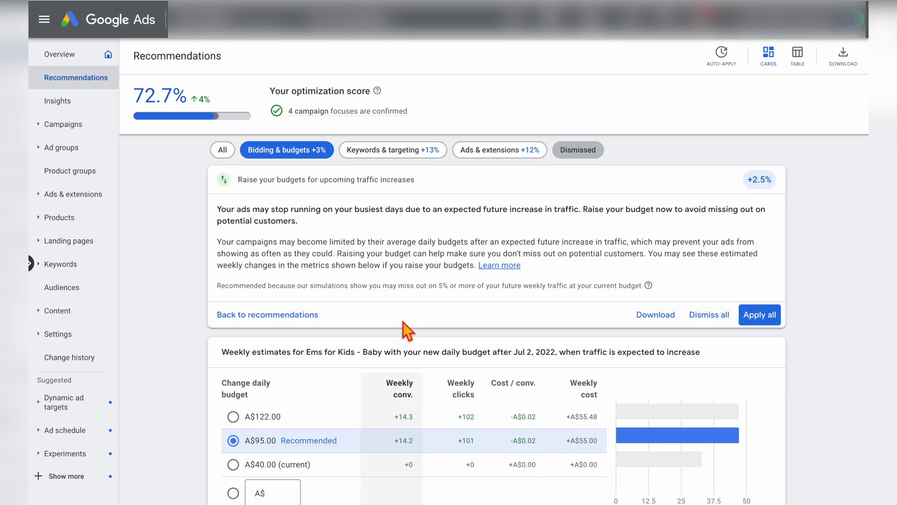
pyautogui.scroll(-1, 353, 355)
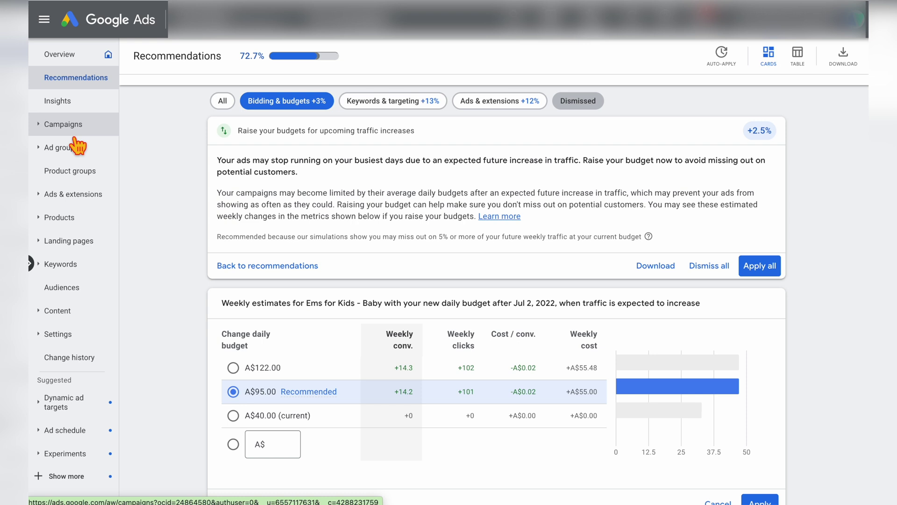
pyautogui.scroll(-1, 195, 280)
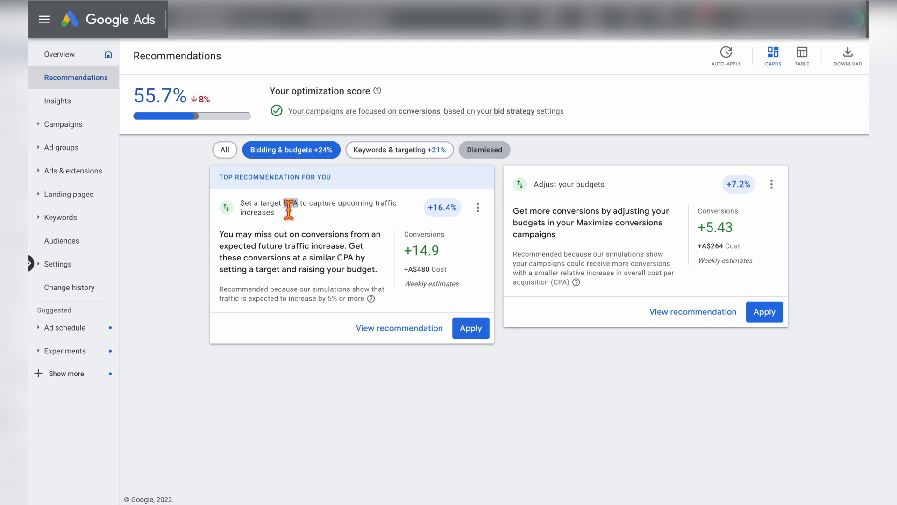
# Open the target CPA recommendation for upcoming traffic increases and examine its suggested target CPA and daily budget increase
pyautogui.moveTo(241, 208); pyautogui.dragTo(304, 208)
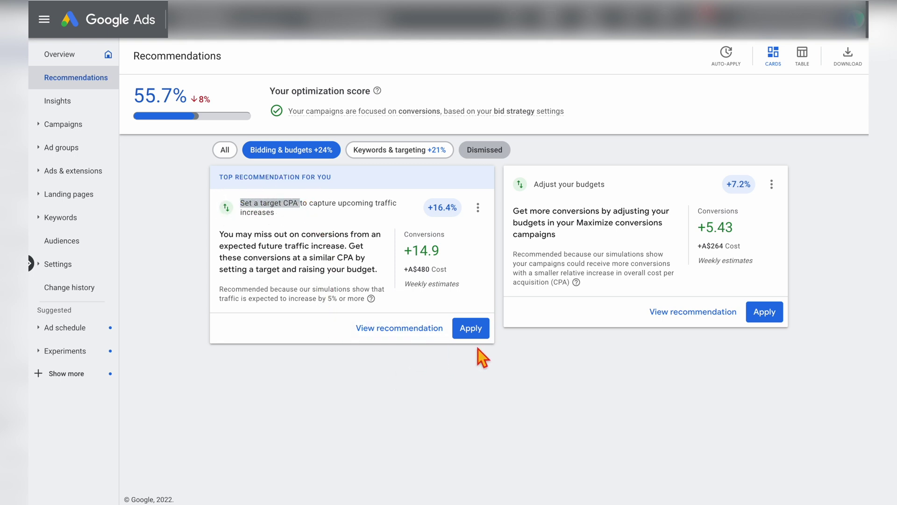
pyautogui.click(406, 329)
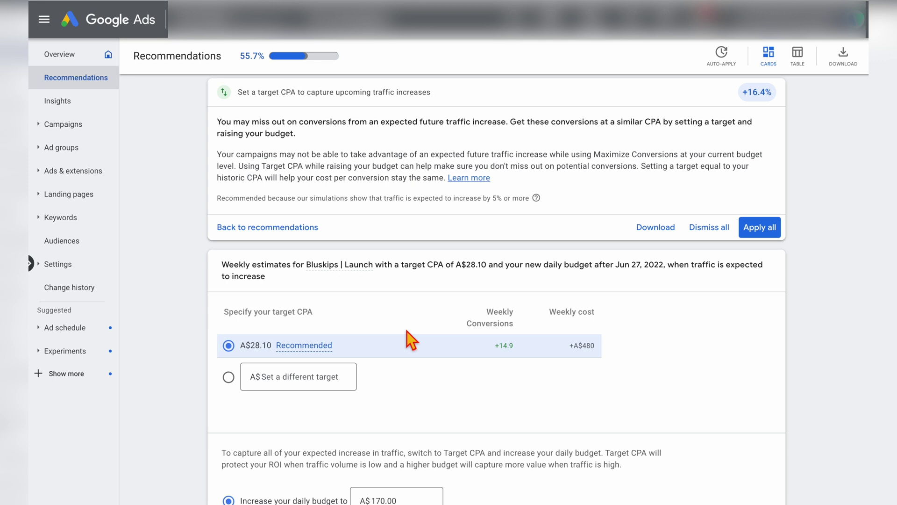
pyautogui.moveTo(314, 312); pyautogui.dragTo(247, 318)
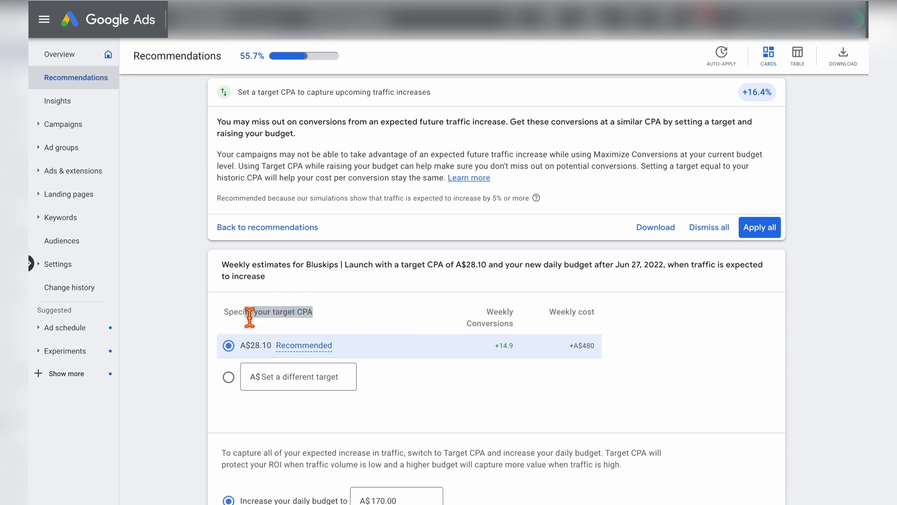
pyautogui.scroll(-3, 256, 371)
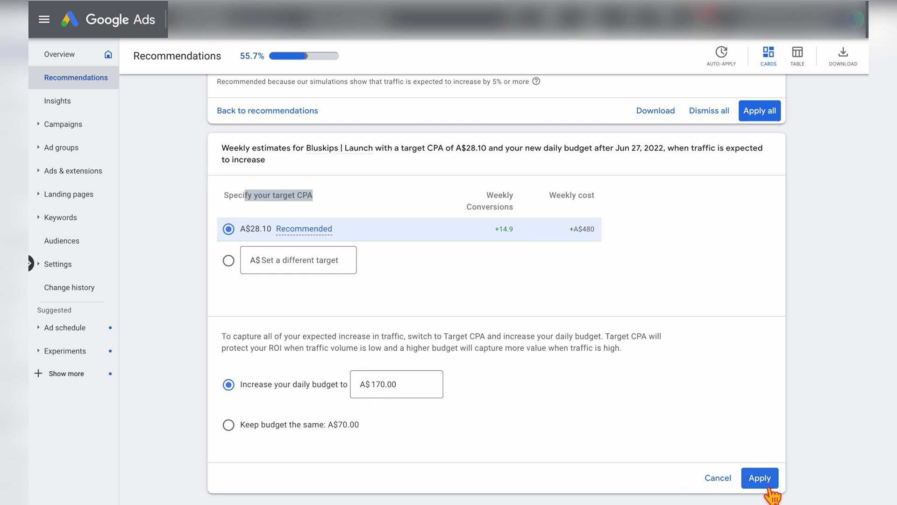
pyautogui.tripleClick(303, 193)
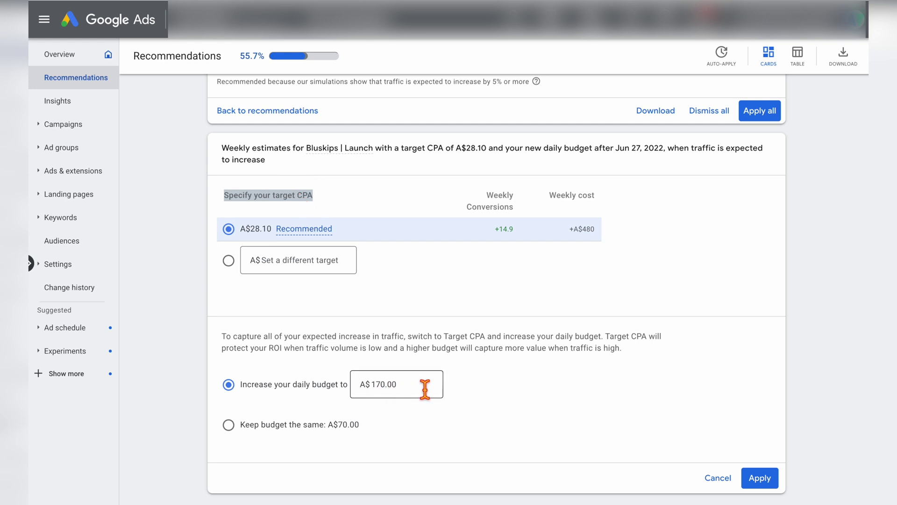
pyautogui.scroll(1, 425, 388)
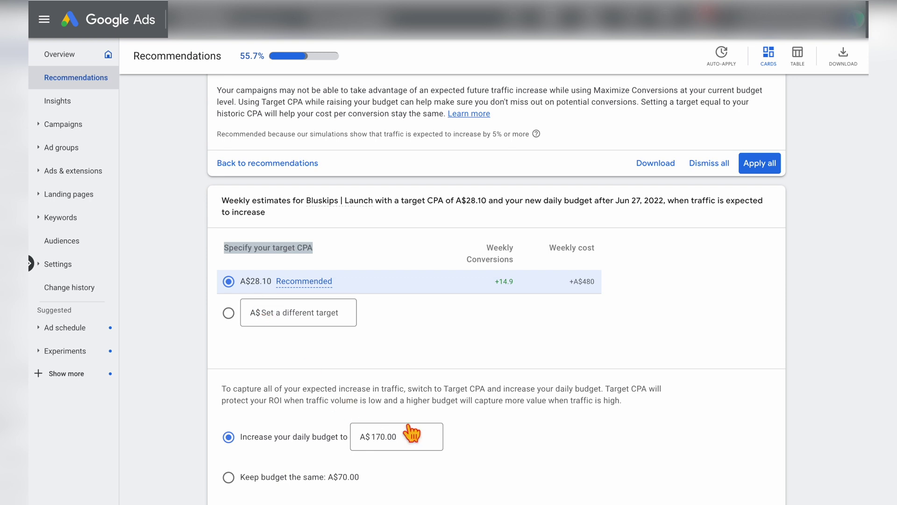
pyautogui.moveTo(411, 438); pyautogui.dragTo(367, 439)
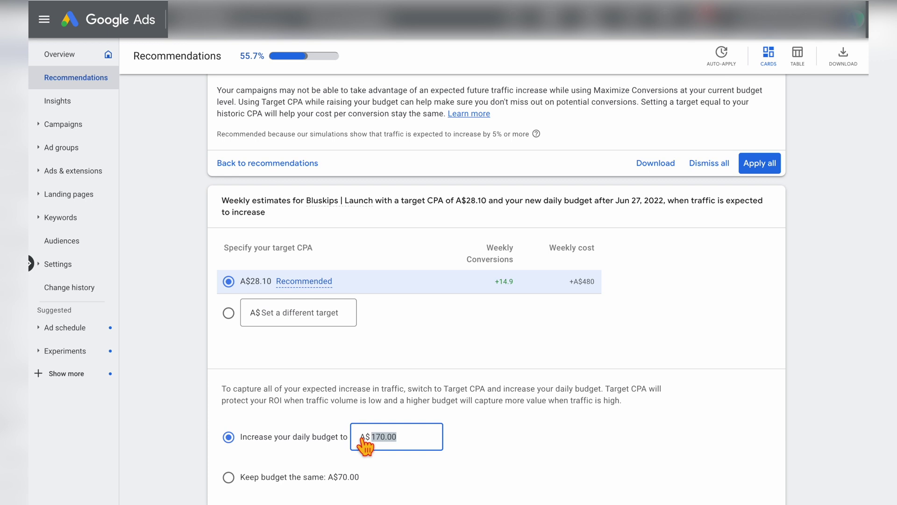
pyautogui.moveTo(374, 216)
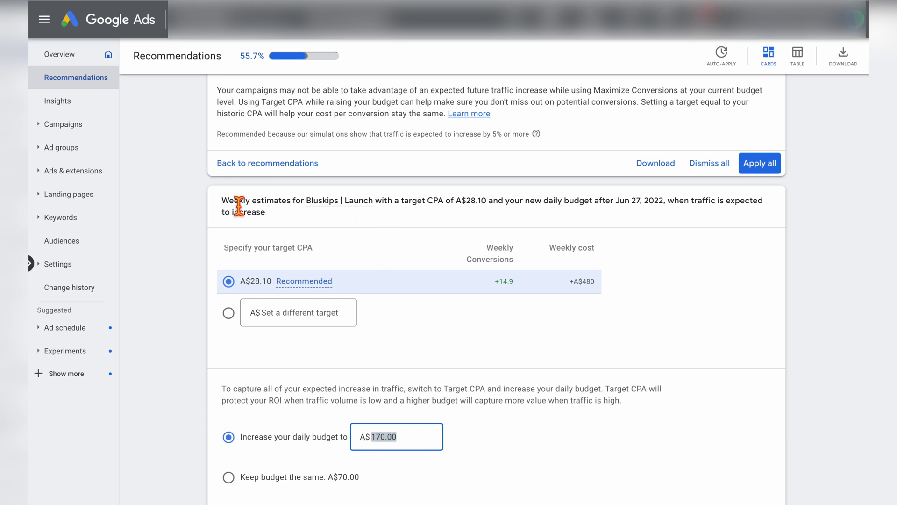
# Check the Bluskips | Launch campaign's cost per conversion in the campaigns table
pyautogui.click(93, 135)
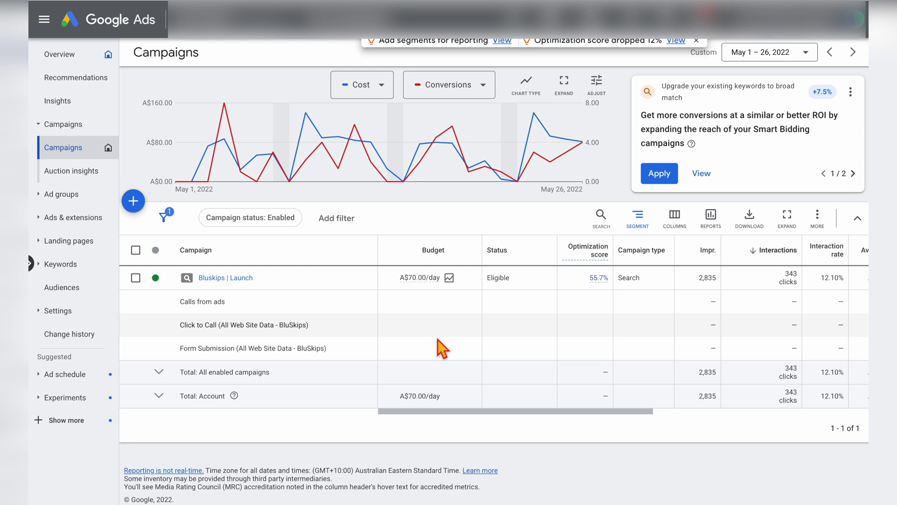
pyautogui.hscroll(5, 441, 348)
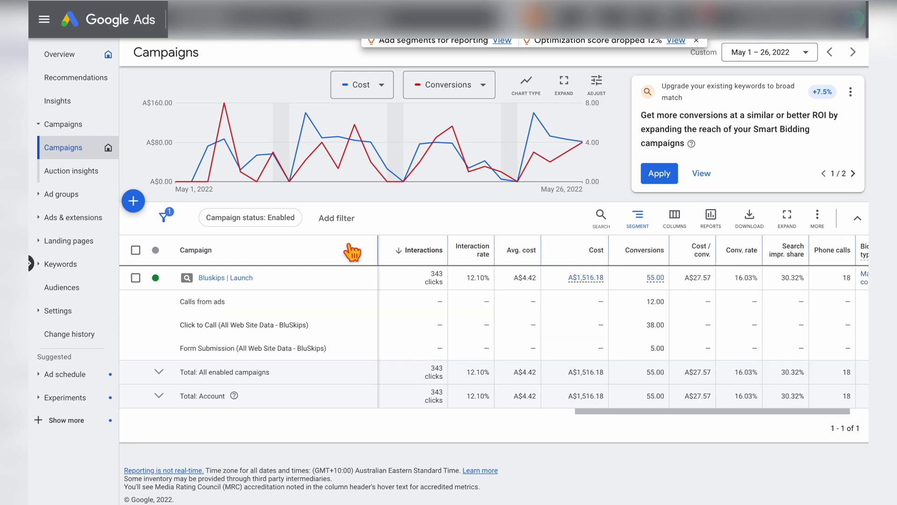
pyautogui.click(693, 284)
pyautogui.moveTo(693, 284); pyautogui.dragTo(714, 283)
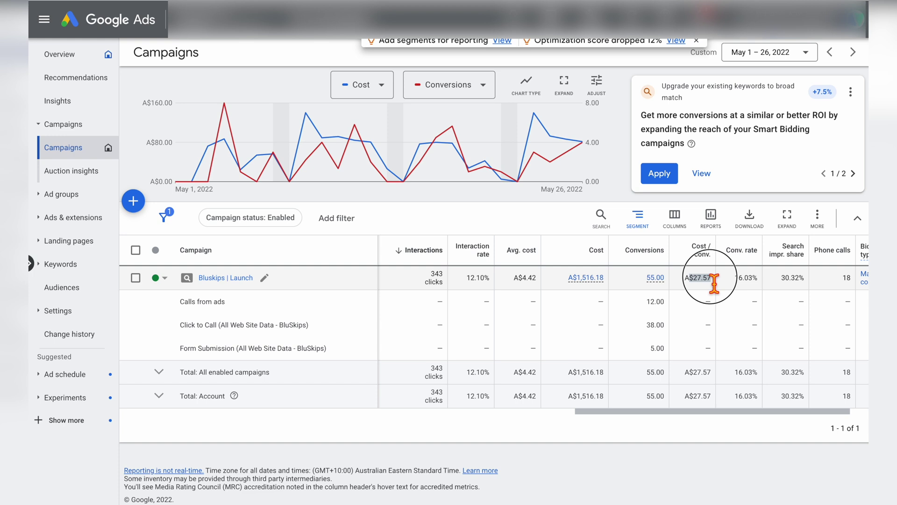
# Return to the target CPA recommendation and compare its recommended target and budget options with the campaign's actual cost per conversion
pyautogui.click(101, 79)
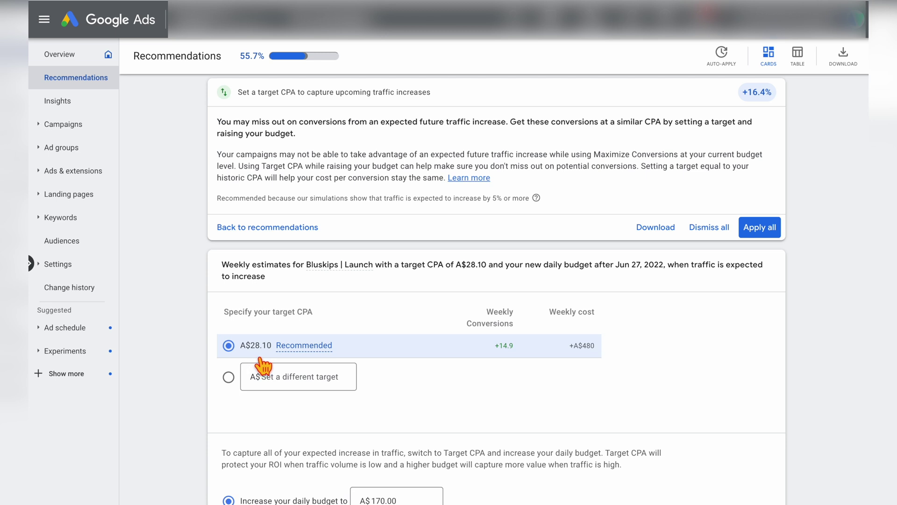
pyautogui.doubleClick(261, 359)
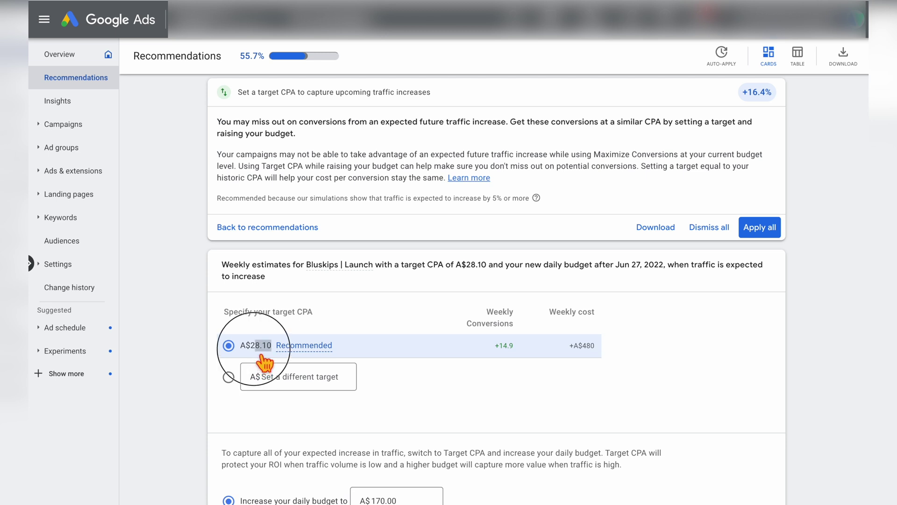
pyautogui.moveTo(265, 362); pyautogui.dragTo(263, 361)
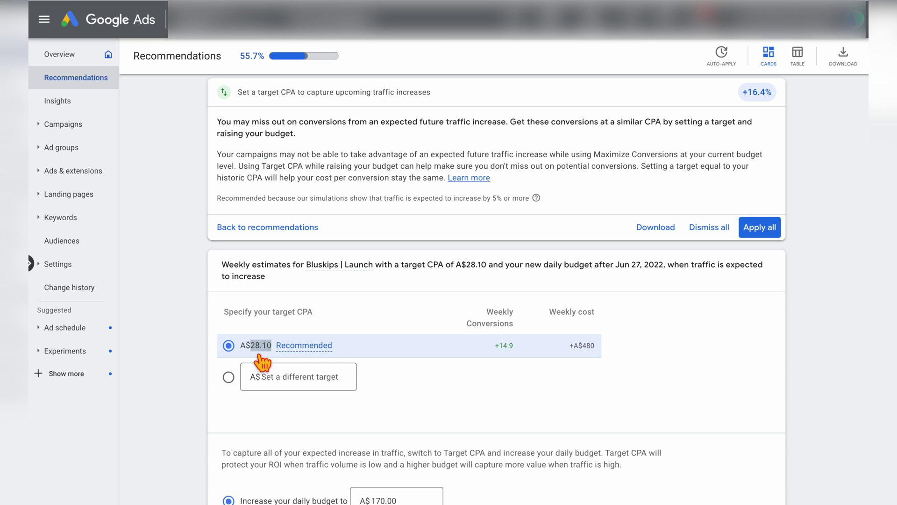
pyautogui.scroll(-1, 552, 396)
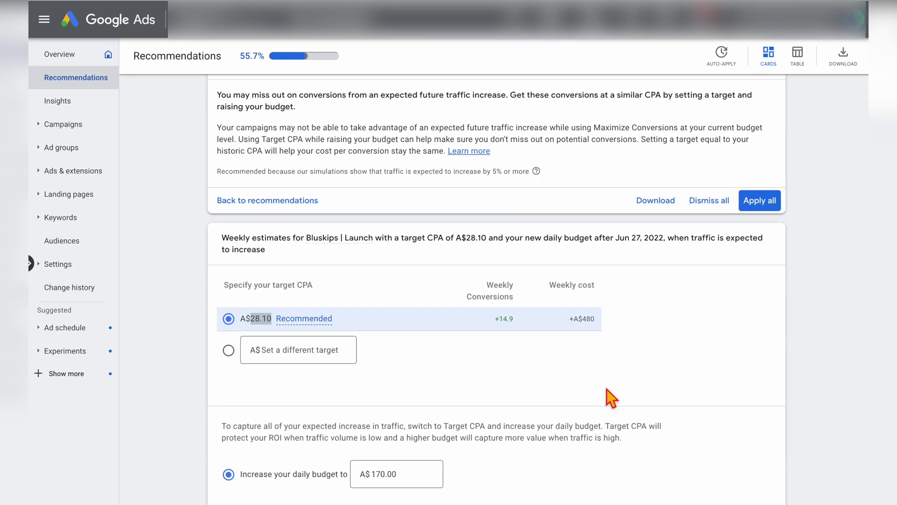
pyautogui.scroll(-3, 607, 388)
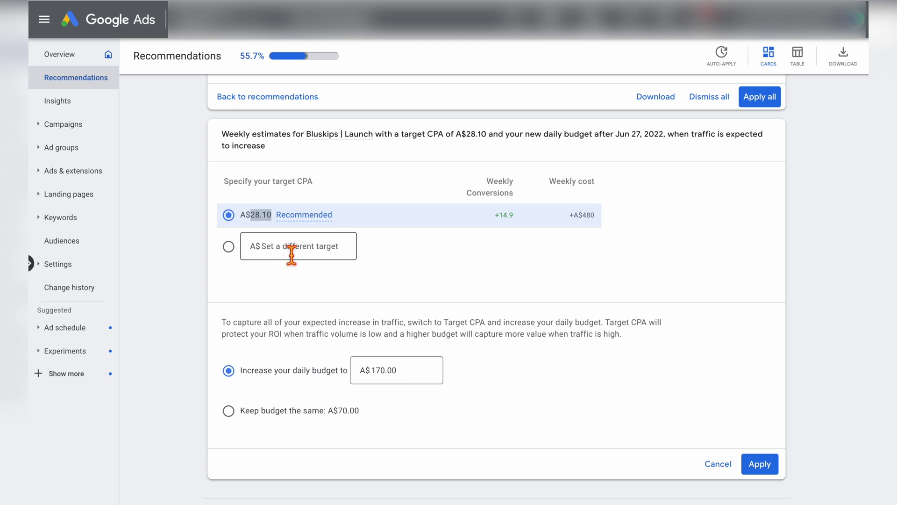
# Dismiss all broad match keyword upgrades among the Keywords & targeting recommendations, giving the reason "I don't think this will improve my performance"
pyautogui.click(76, 81)
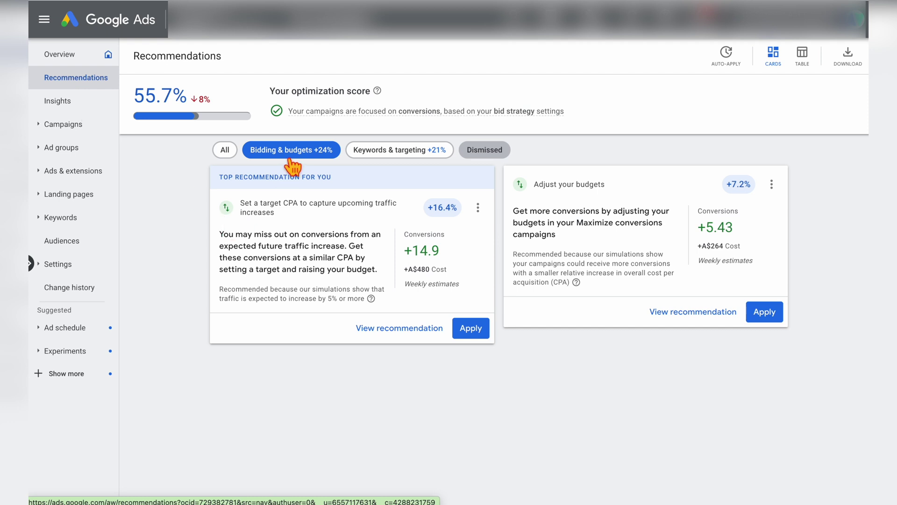
pyautogui.click(383, 158)
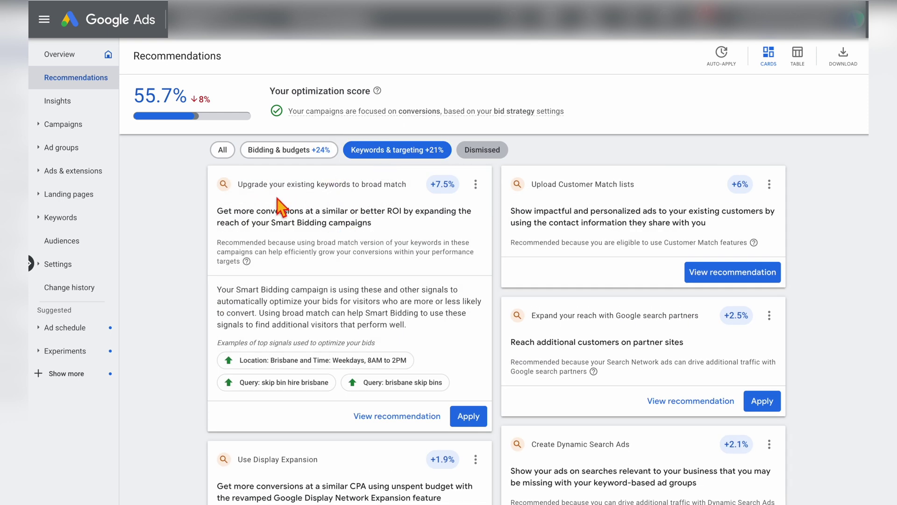
pyautogui.moveTo(238, 185); pyautogui.dragTo(410, 189)
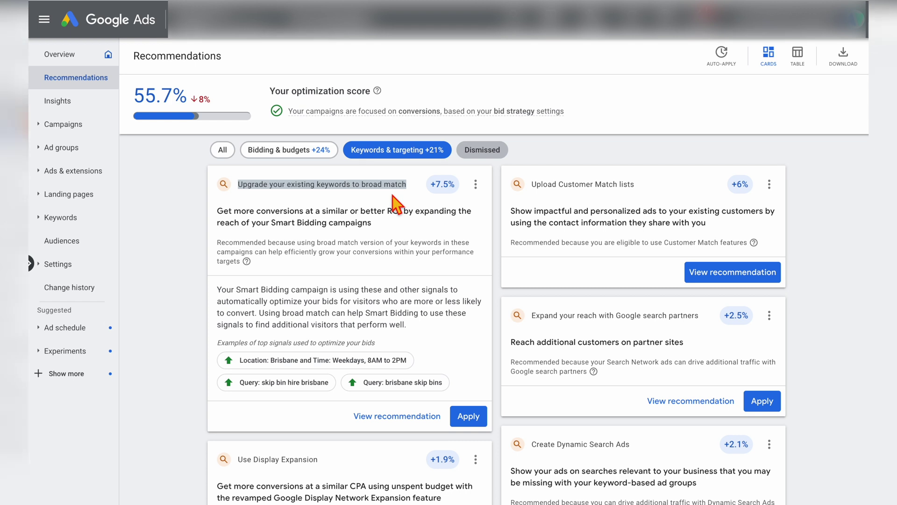
pyautogui.click(476, 185)
pyautogui.click(477, 200)
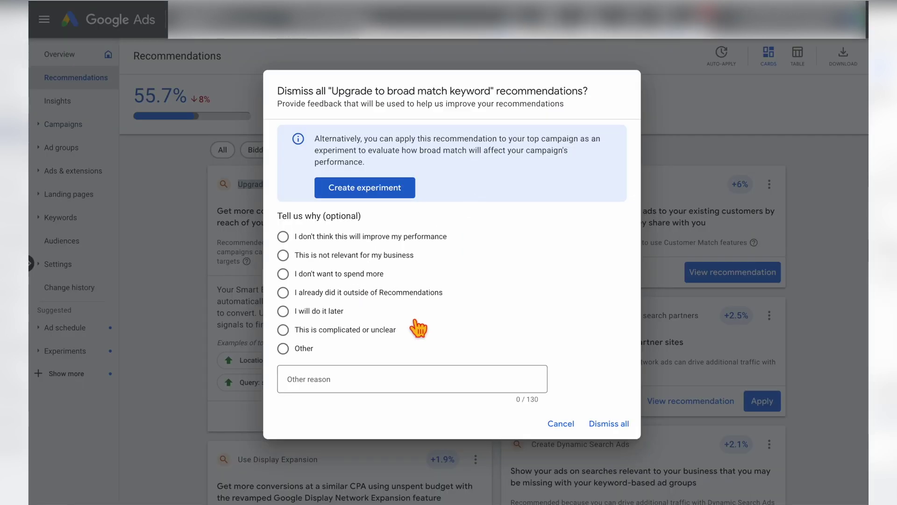
pyautogui.click(321, 239)
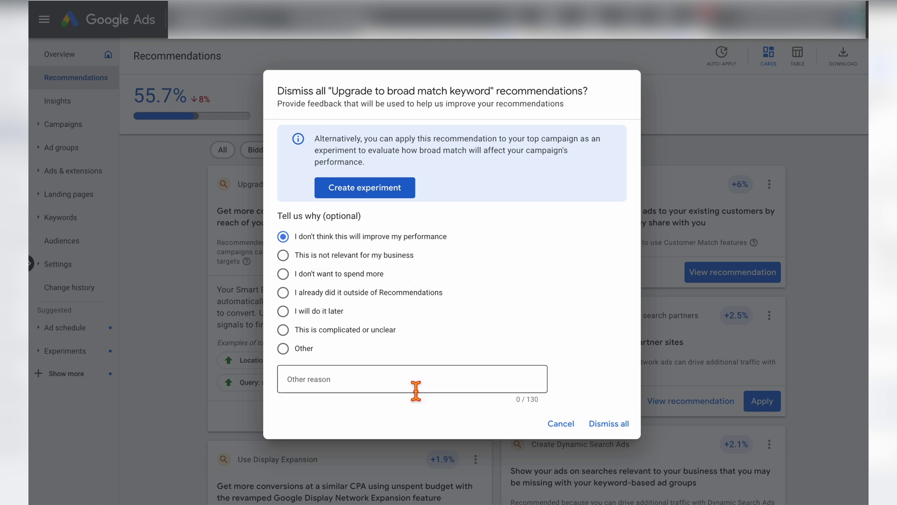
pyautogui.click(607, 425)
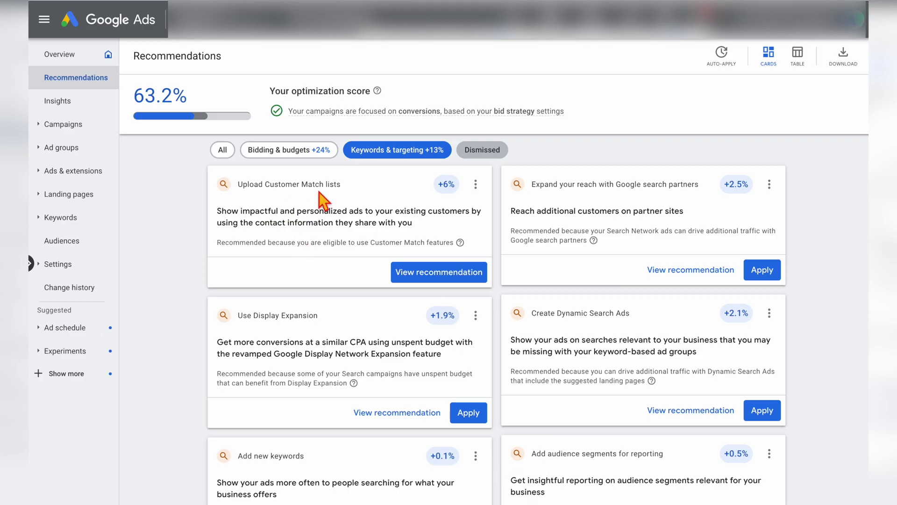
# Review the remaining Keywords & targeting recommendations, including Customer Match lists, Google search partners, Display Expansion and audience segments for reporting
pyautogui.moveTo(341, 184); pyautogui.dragTo(238, 187)
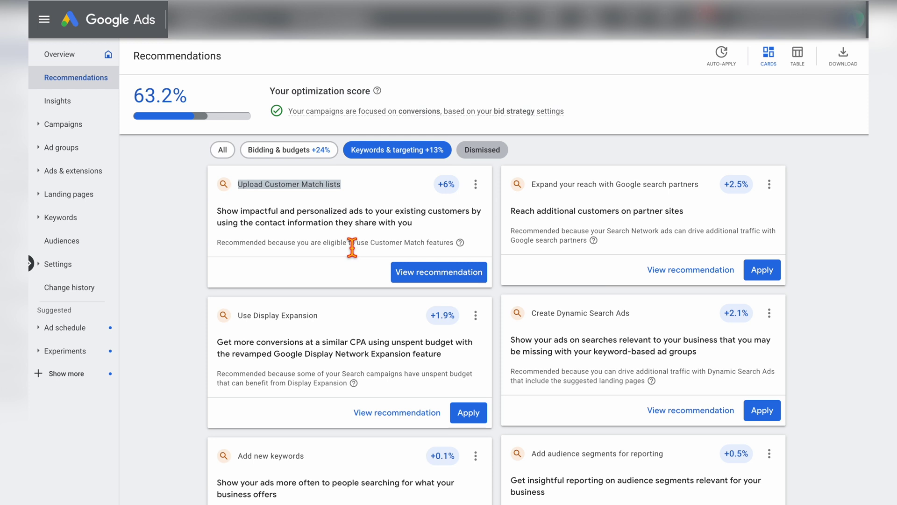
pyautogui.scroll(-2, 352, 248)
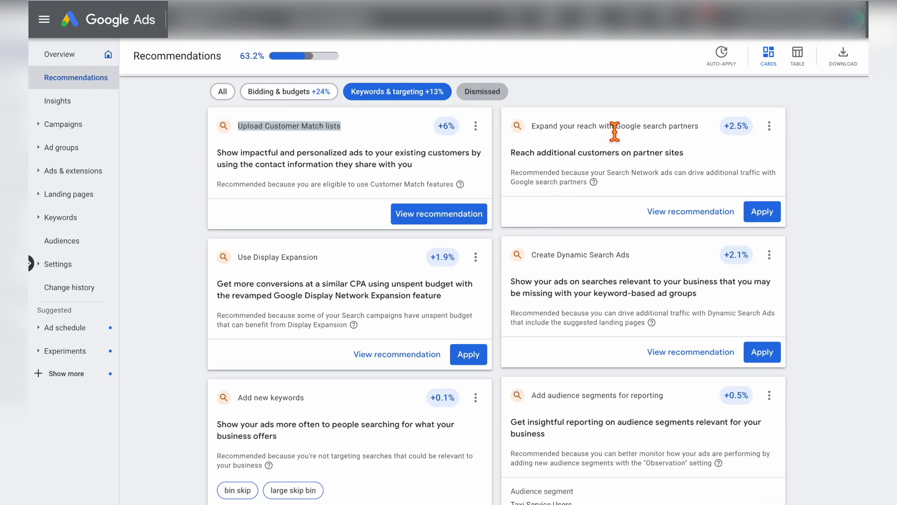
pyautogui.moveTo(616, 125); pyautogui.dragTo(700, 127)
pyautogui.moveTo(252, 258); pyautogui.dragTo(322, 260)
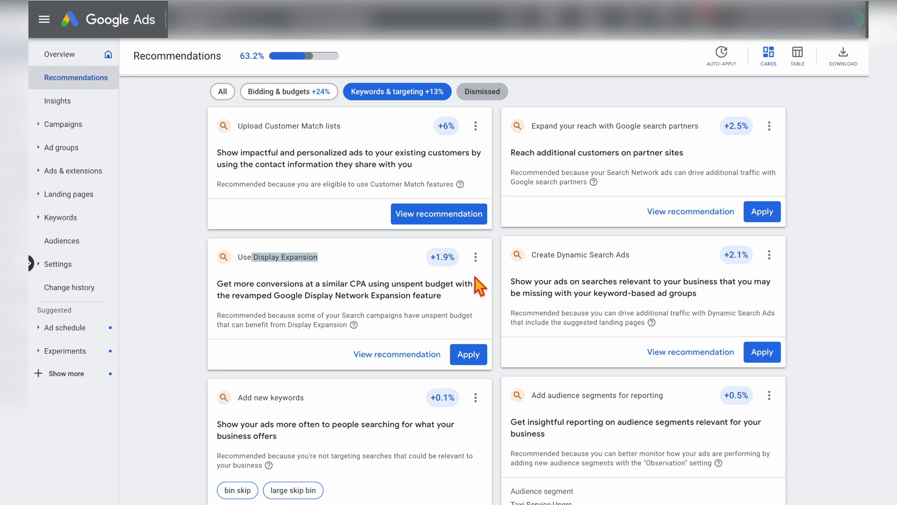
pyautogui.moveTo(615, 126); pyautogui.dragTo(704, 139)
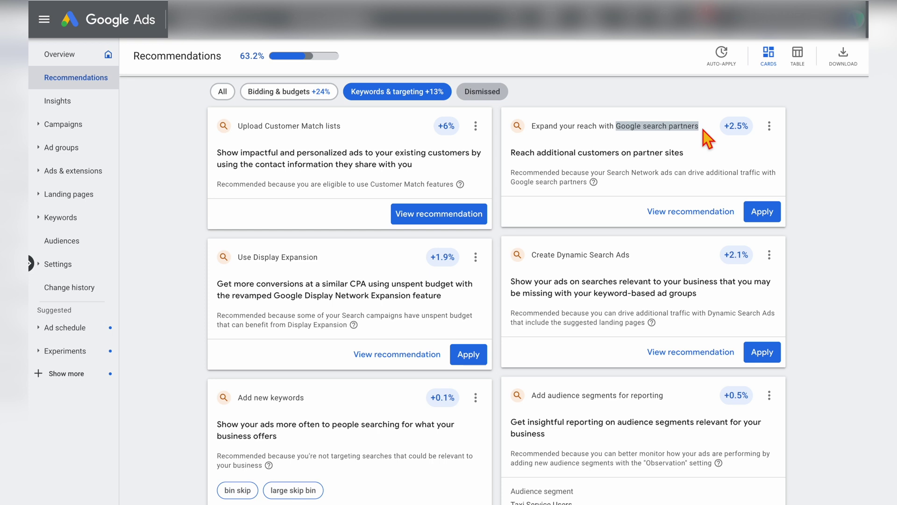
pyautogui.moveTo(253, 258); pyautogui.dragTo(322, 265)
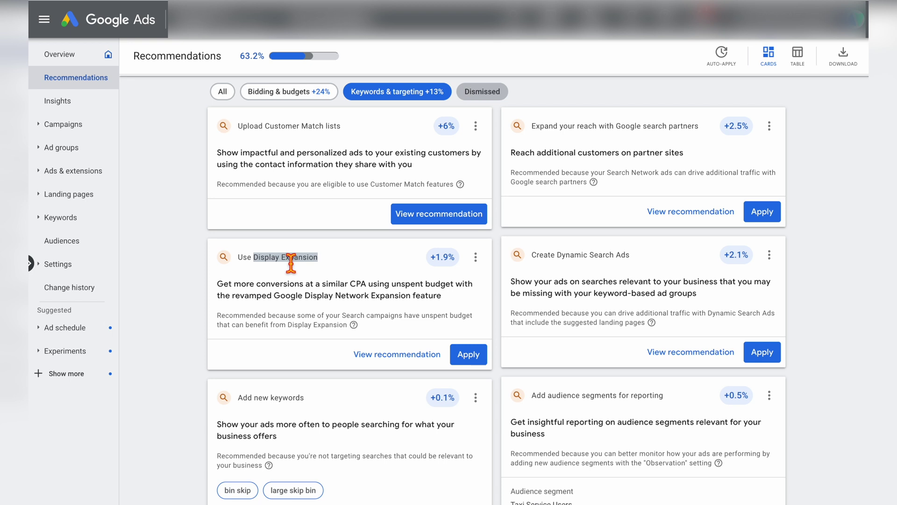
pyautogui.scroll(-3, 586, 267)
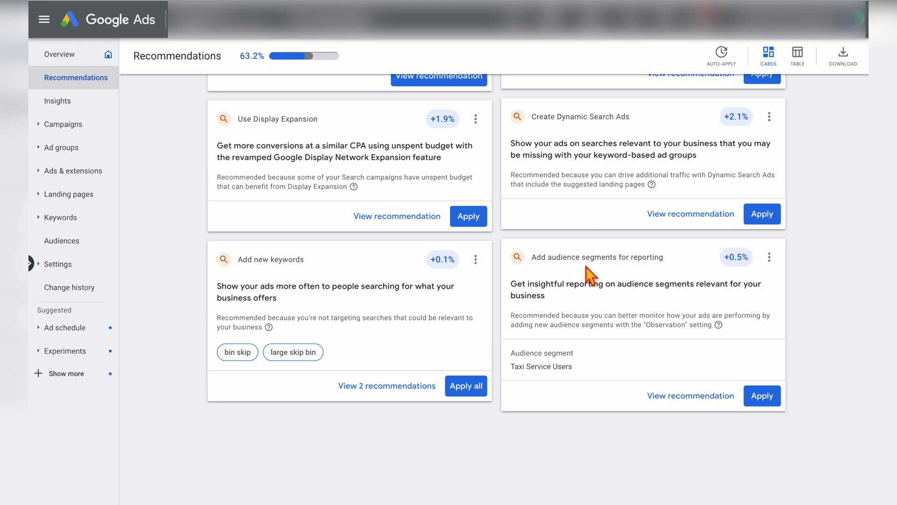
pyautogui.moveTo(549, 256); pyautogui.dragTo(678, 265)
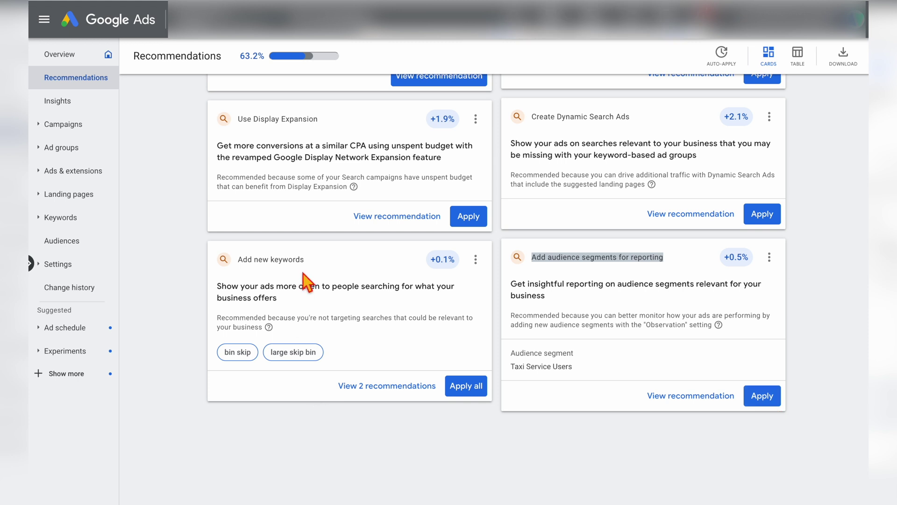
# Apply the suggested new keywords "bin skip" and "large skip bin" with both match types set to Exact
pyautogui.moveTo(304, 260); pyautogui.dragTo(244, 260)
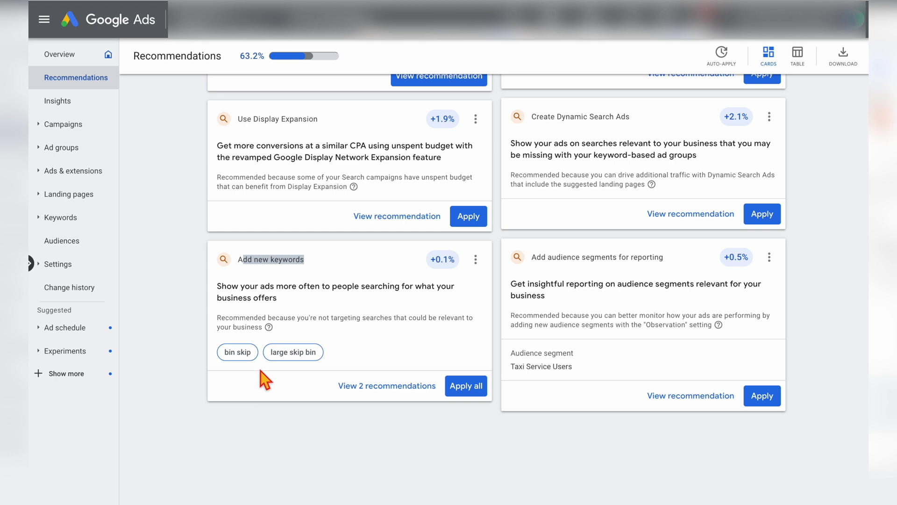
pyautogui.click(409, 397)
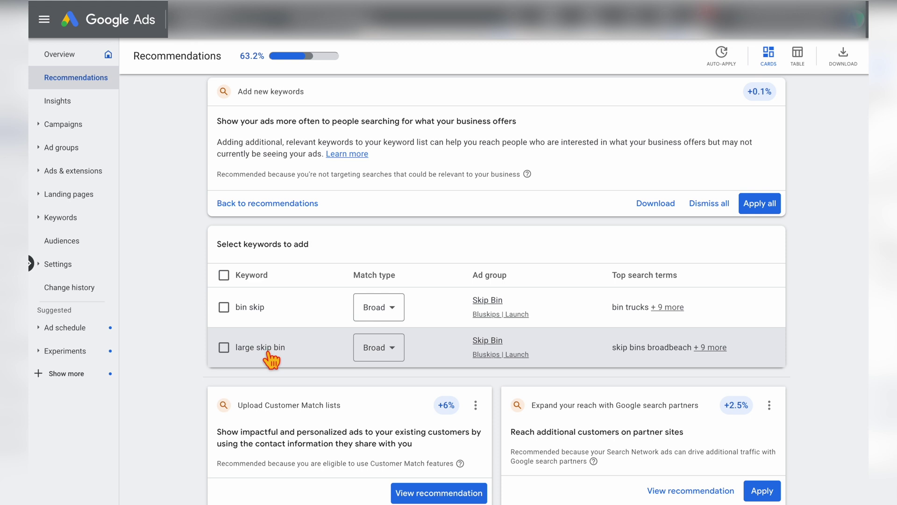
pyautogui.click(224, 347)
pyautogui.click(224, 307)
pyautogui.click(378, 307)
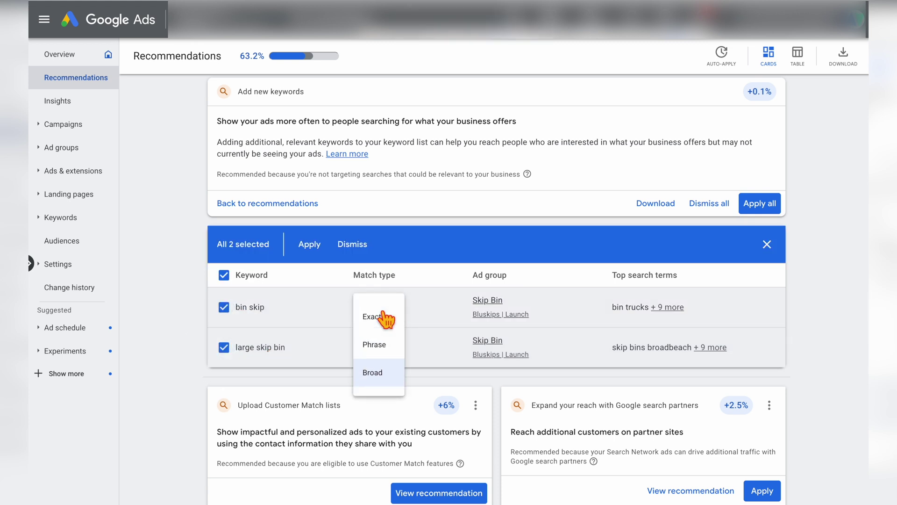
pyautogui.click(386, 319)
pyautogui.click(398, 357)
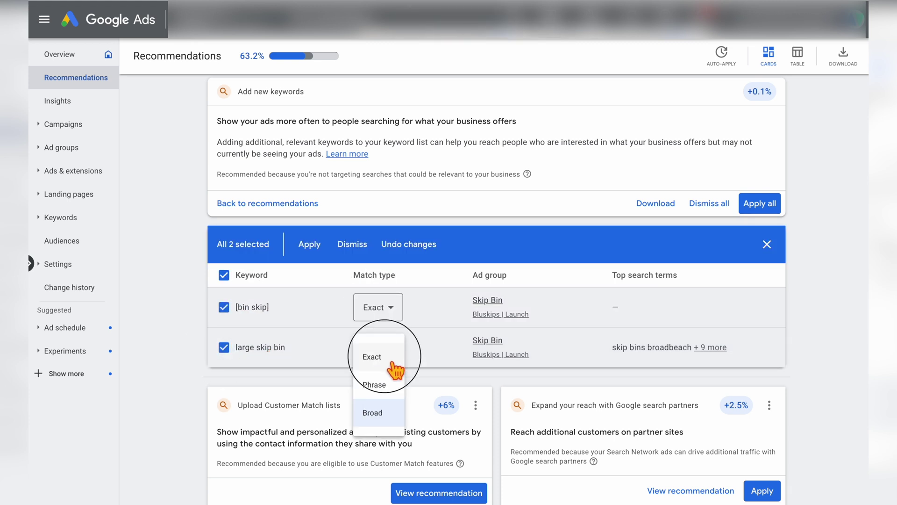
pyautogui.click(392, 363)
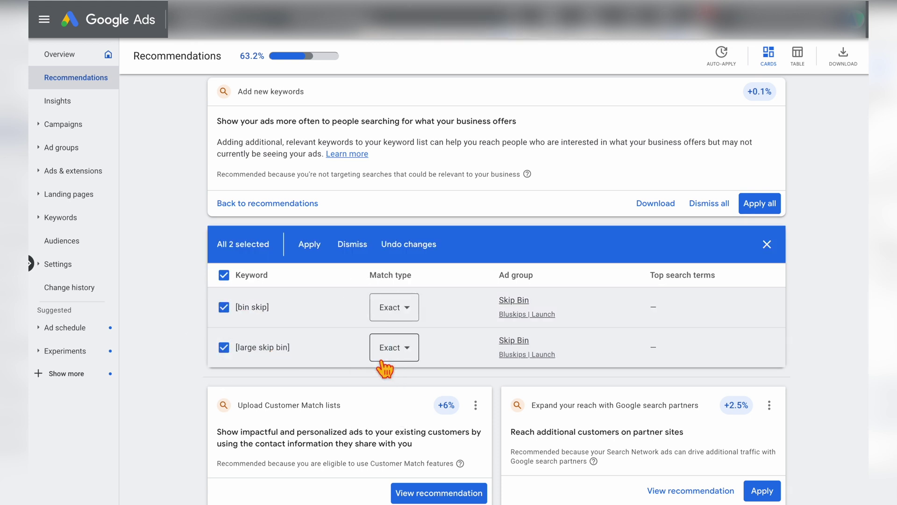
pyautogui.click(302, 246)
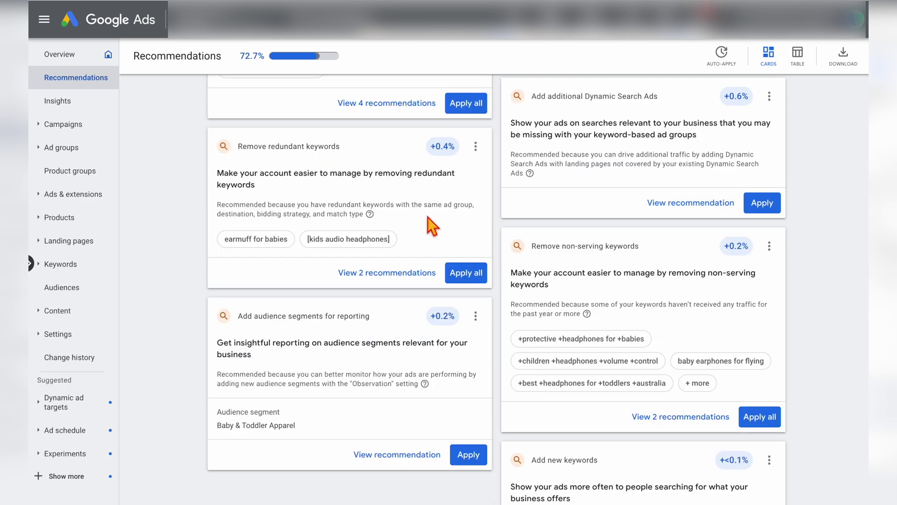
# Apply both redundant keyword recommendations, removing "[kids audio headphones]" from Em's 4 Kids Headphones and "earmuff for babies" from Baby Earmuffs | BMM & Phrase
pyautogui.scroll(8, 413, 180)
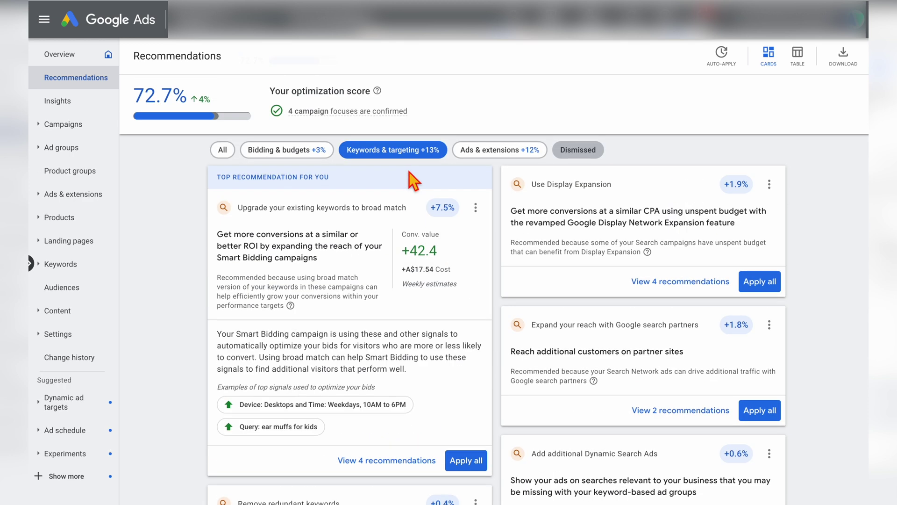
pyautogui.scroll(-8, 411, 187)
pyautogui.moveTo(344, 128); pyautogui.dragTo(247, 127)
pyautogui.moveTo(639, 227); pyautogui.dragTo(537, 234)
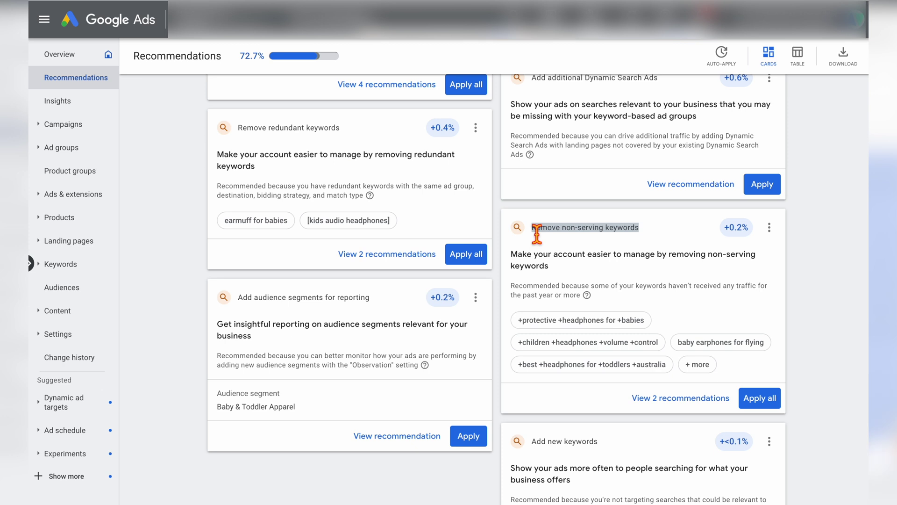
pyautogui.scroll(1, 299, 178)
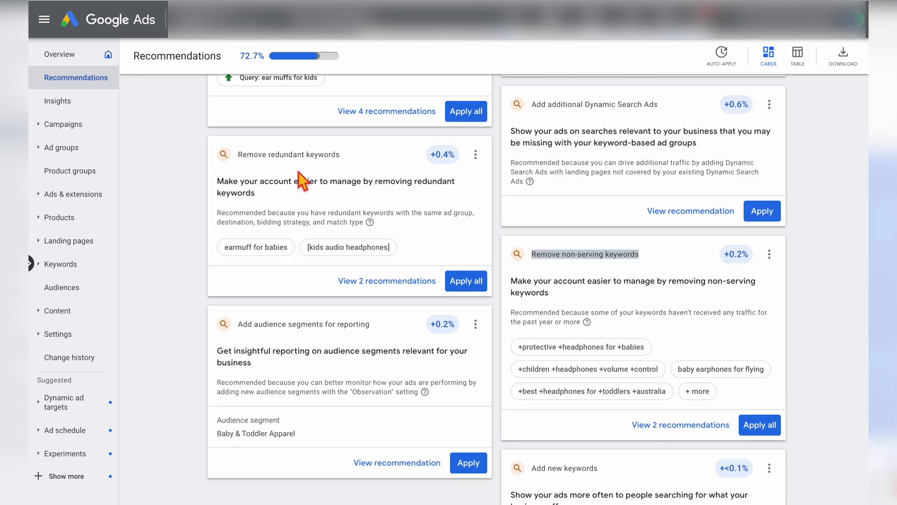
pyautogui.click(363, 289)
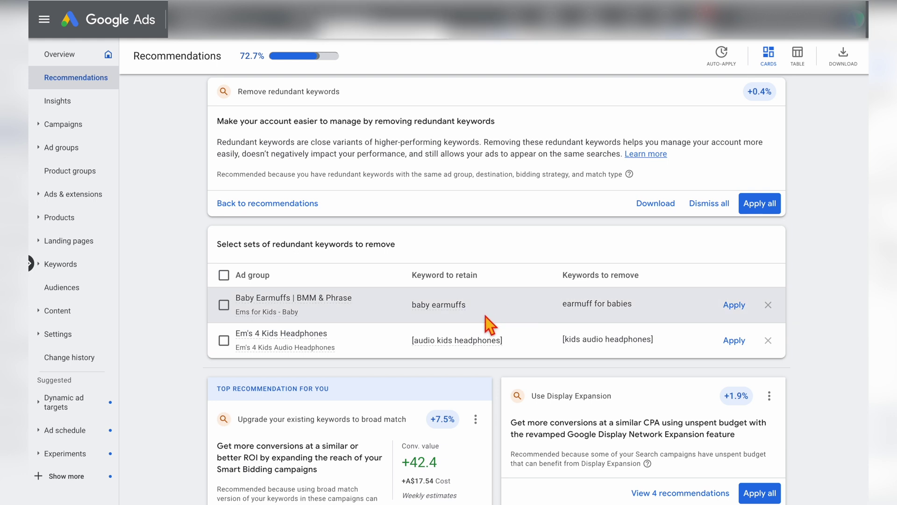
pyautogui.moveTo(489, 344)
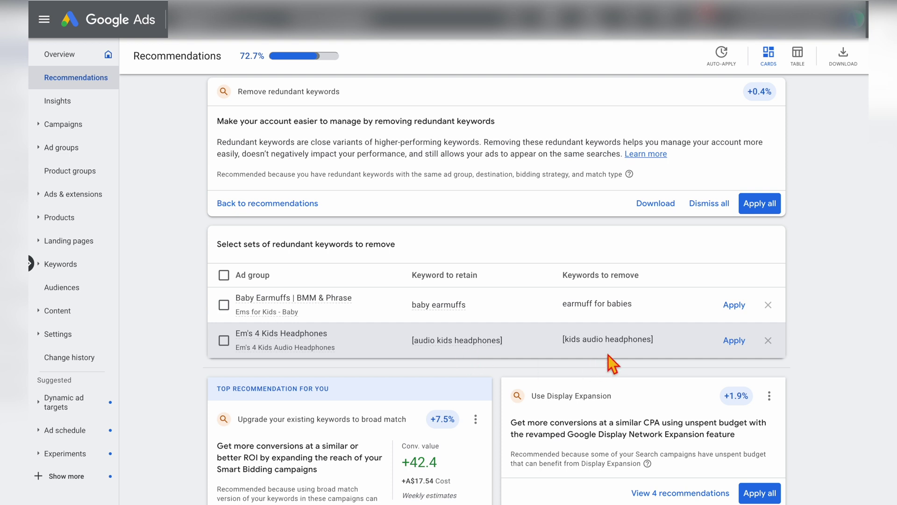
pyautogui.click(733, 340)
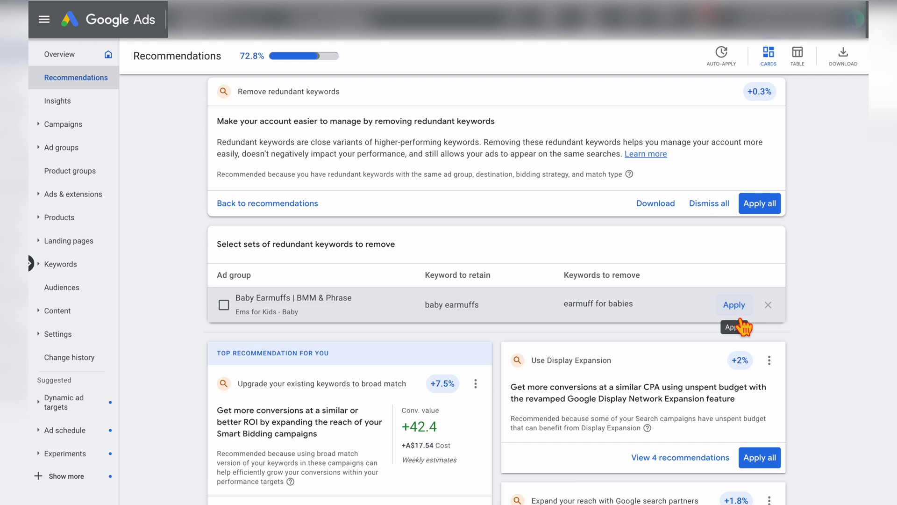
pyautogui.click(740, 320)
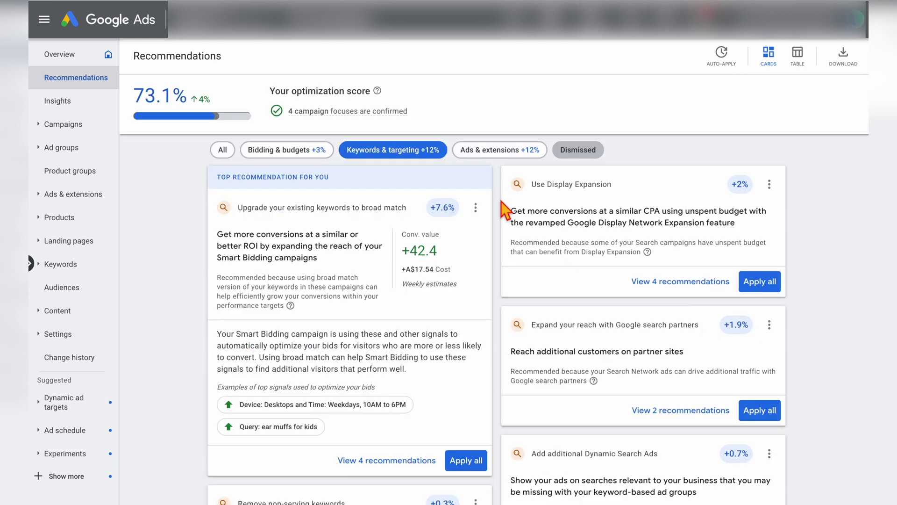
# Review the Ads & extensions recommendations covering responsive search ads, dynamic image extensions and image extensions
pyautogui.click(500, 158)
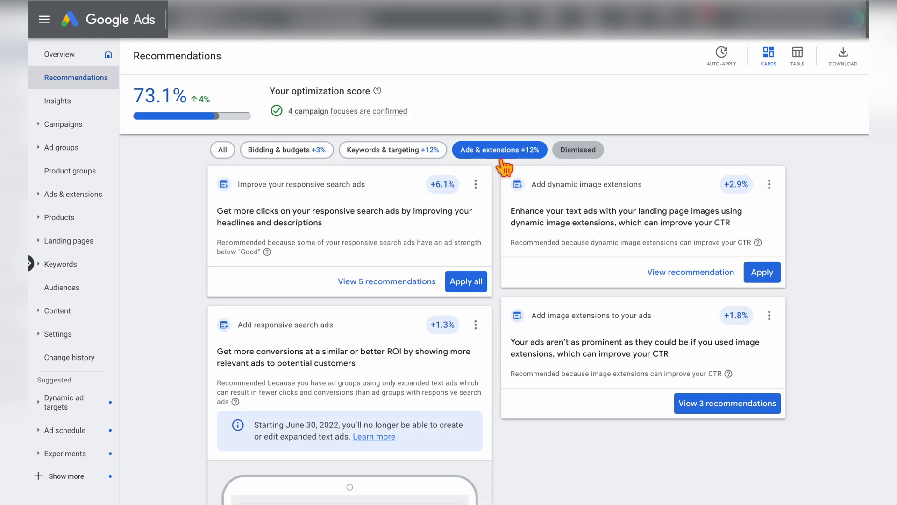
pyautogui.scroll(-1, 389, 187)
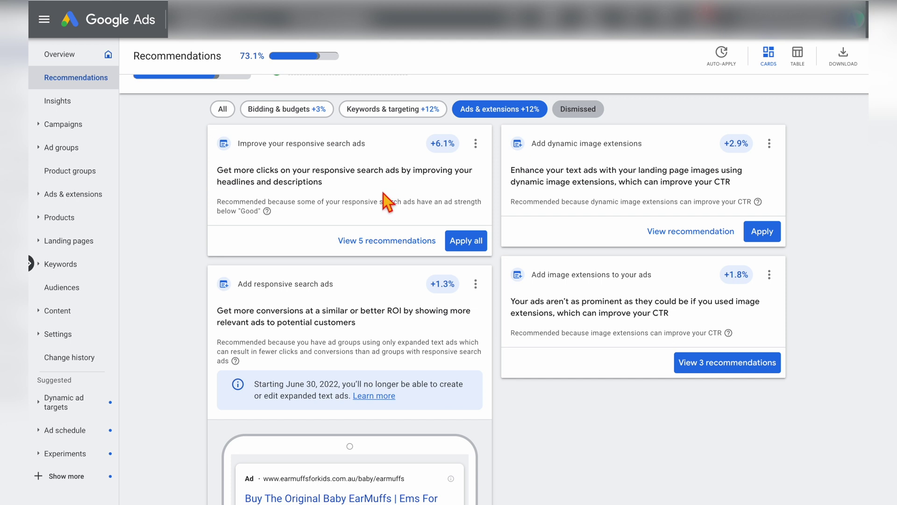
pyautogui.moveTo(366, 145); pyautogui.dragTo(236, 145)
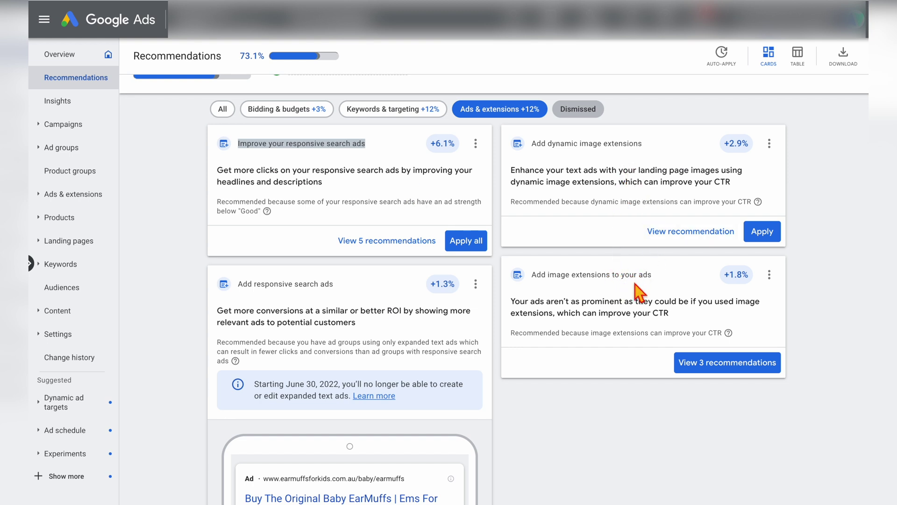
pyautogui.scroll(-1, 395, 313)
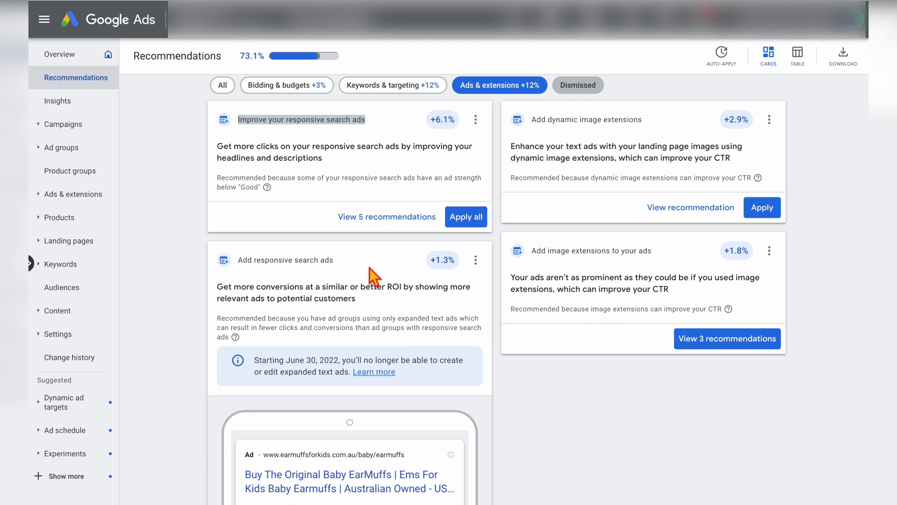
pyautogui.scroll(1, 370, 268)
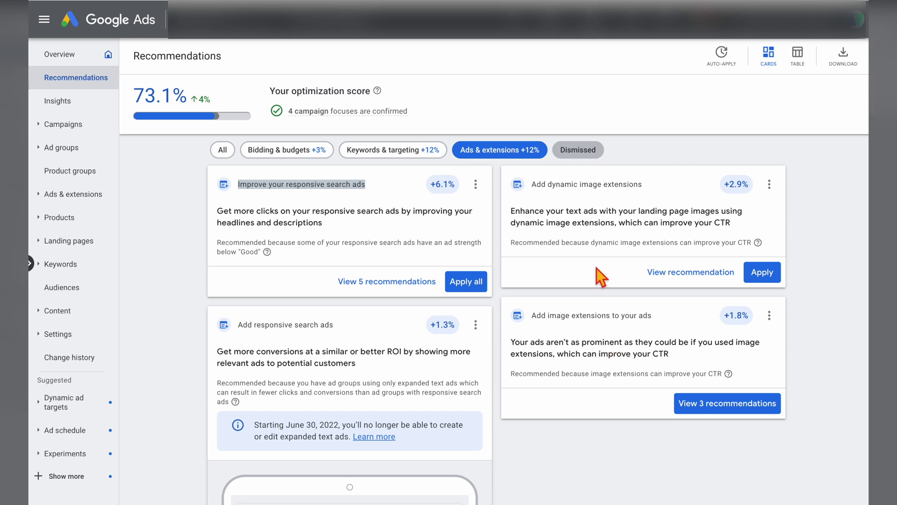
pyautogui.moveTo(546, 316); pyautogui.dragTo(665, 329)
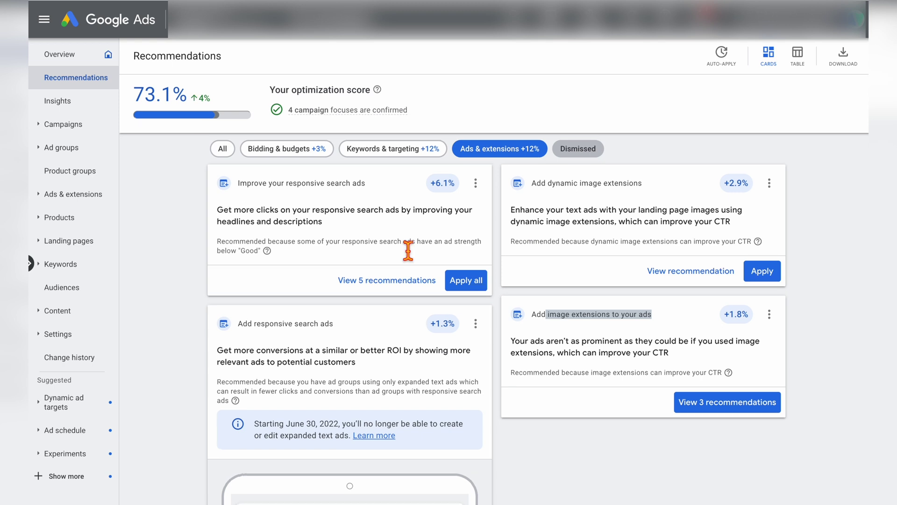
pyautogui.moveTo(255, 183); pyautogui.dragTo(371, 183)
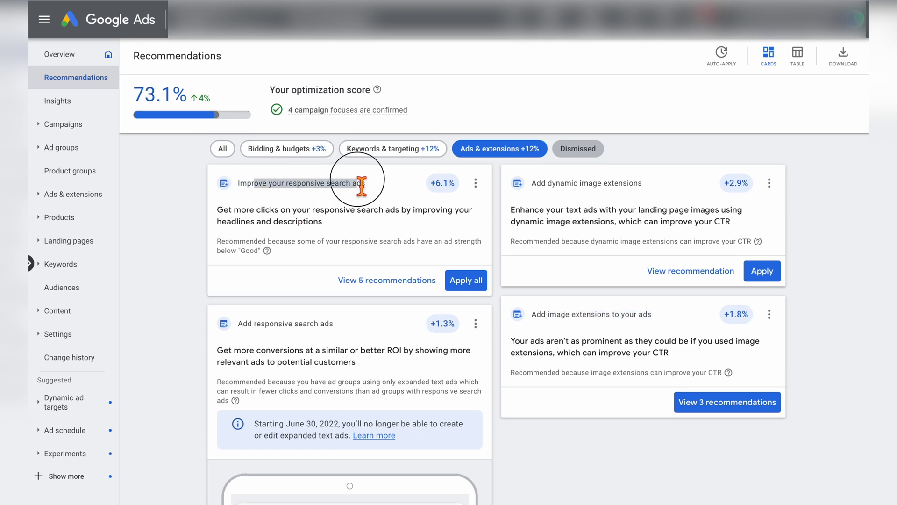
# View the responsive search ad improvements by ad group and open the suggestion for Em's 4 Kids Headphones
pyautogui.click(387, 288)
pyautogui.scroll(-4, 718, 402)
pyautogui.scroll(2, 733, 284)
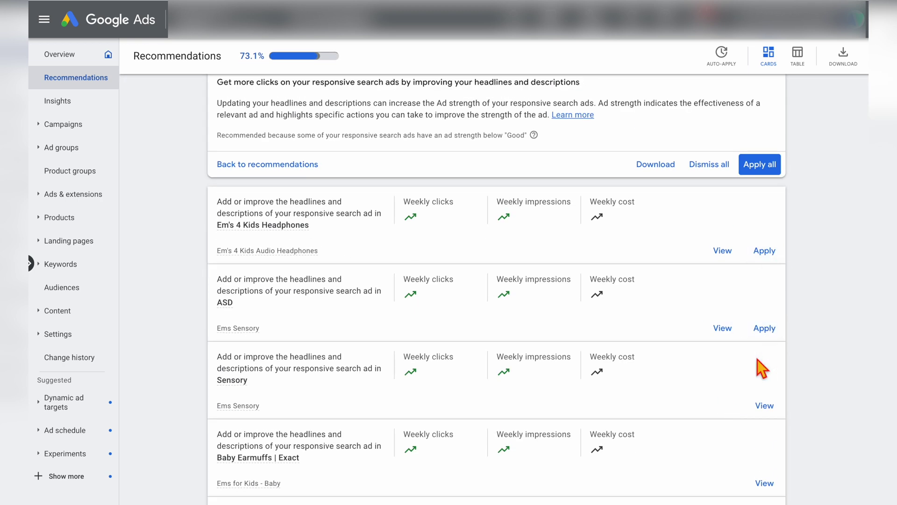
pyautogui.scroll(-1, 757, 360)
pyautogui.scroll(1, 750, 376)
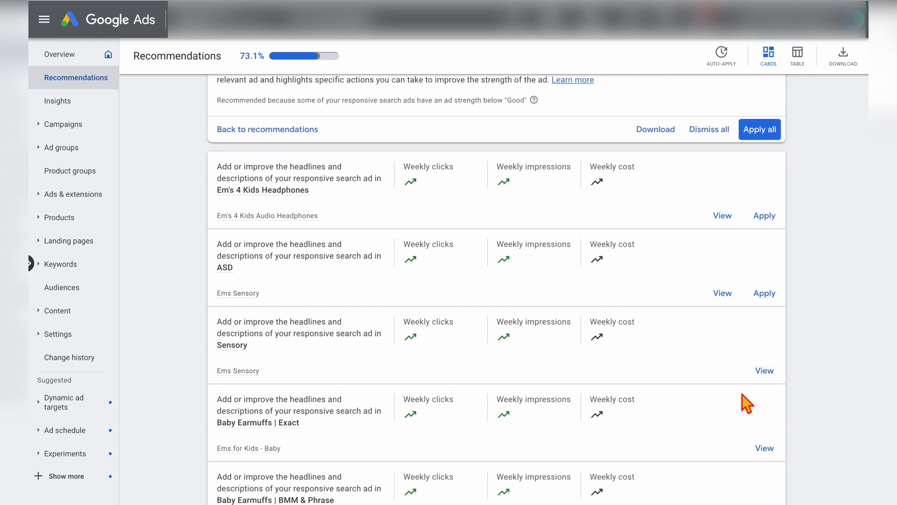
pyautogui.click(725, 296)
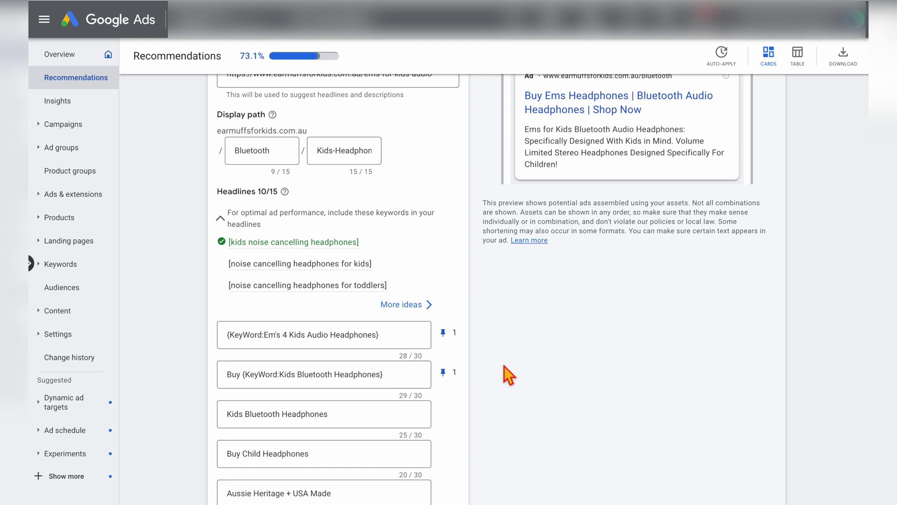
# Examine the ad's existing and suggested headlines, descriptions, preview and ad strength, and return to the Ads & extensions recommendations without applying changes
pyautogui.scroll(-1, 508, 374)
pyautogui.scroll(1, 486, 336)
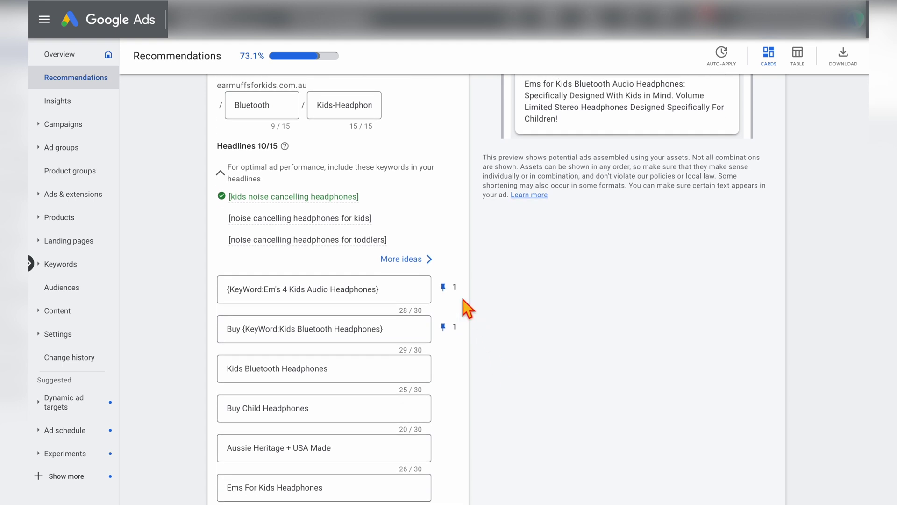
pyautogui.scroll(-3, 456, 341)
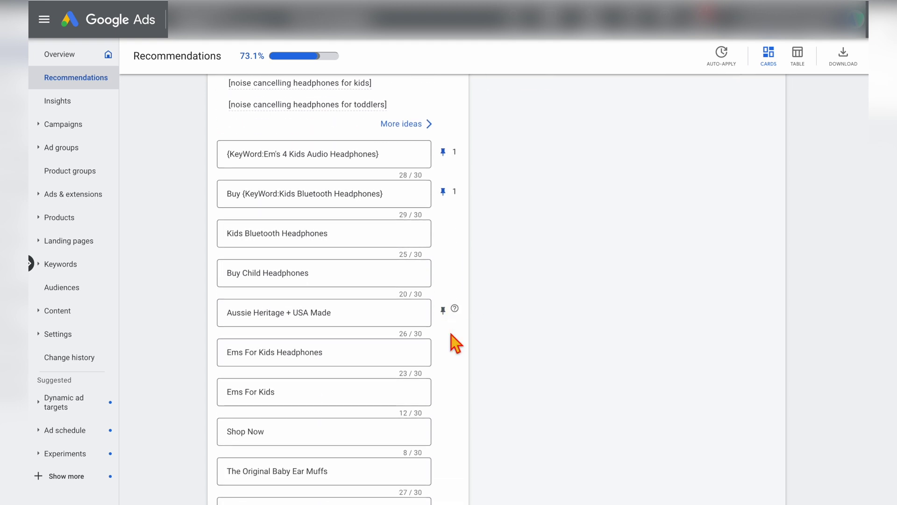
pyautogui.scroll(-4, 455, 341)
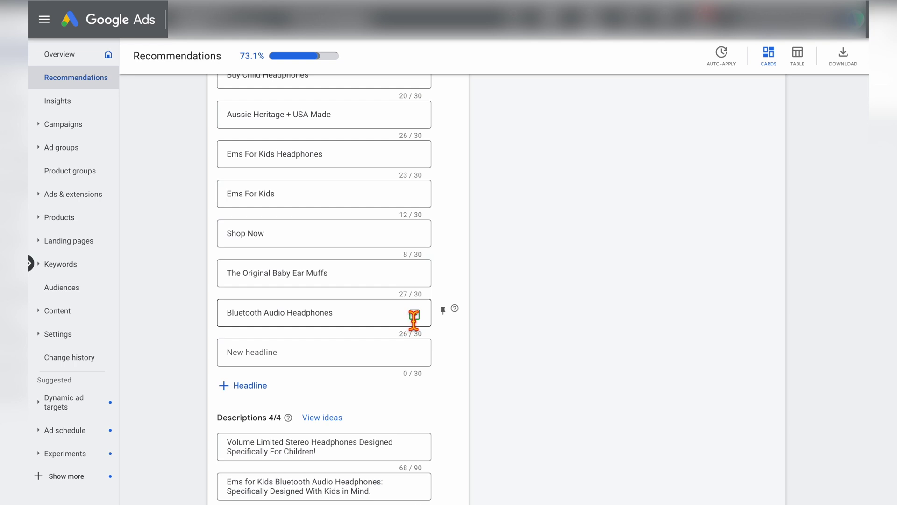
pyautogui.moveTo(332, 312); pyautogui.dragTo(226, 313)
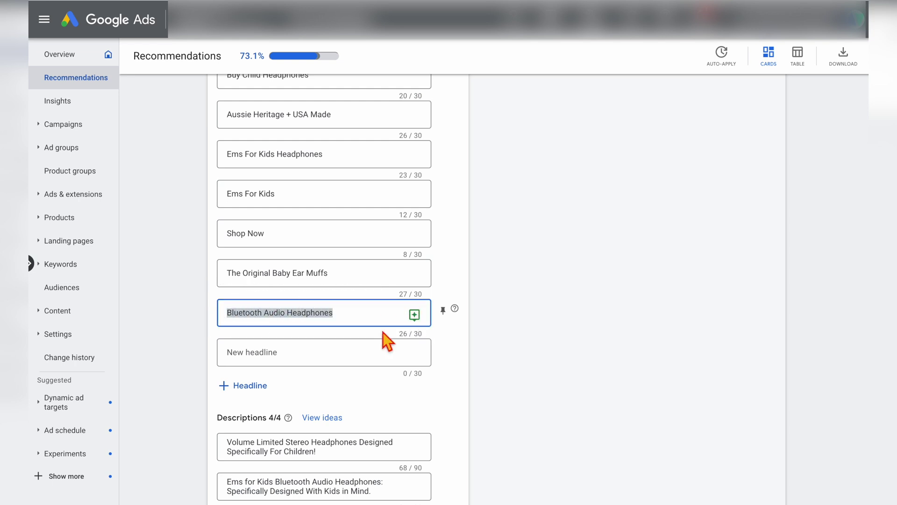
pyautogui.scroll(1, 481, 353)
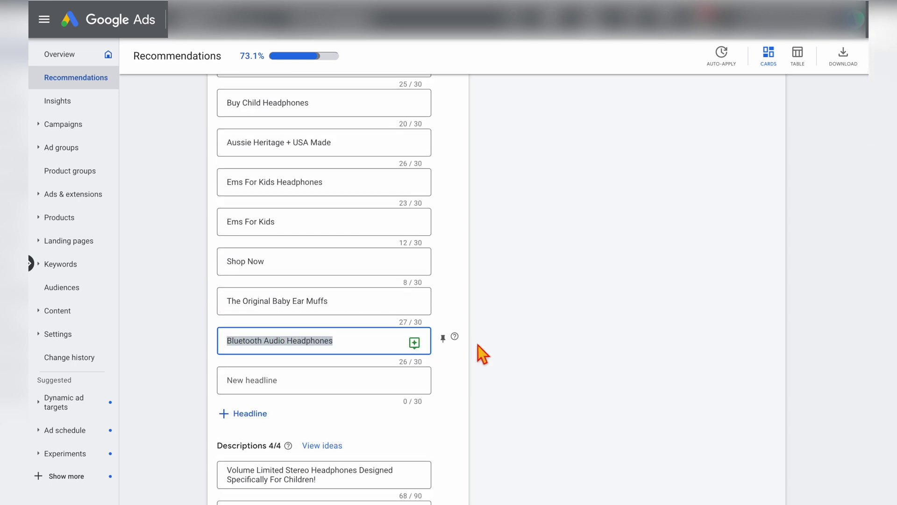
pyautogui.scroll(8, 478, 345)
pyautogui.scroll(-8, 478, 345)
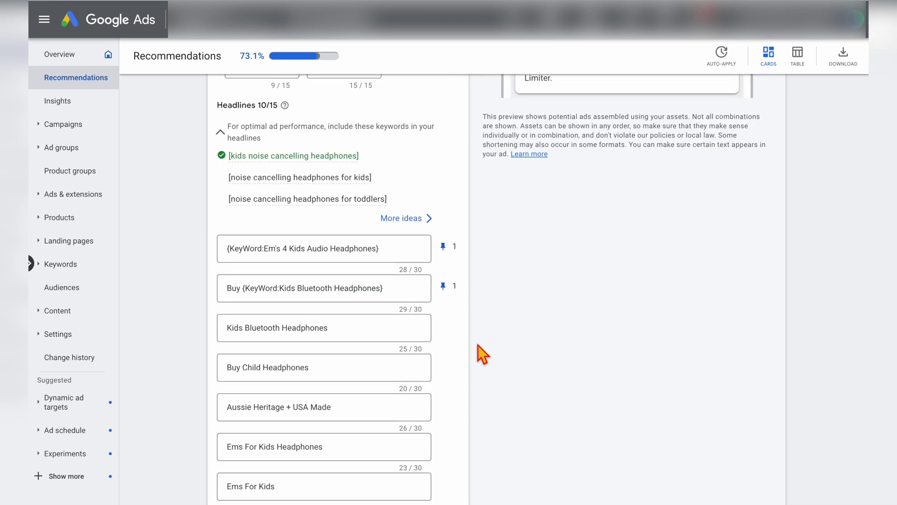
pyautogui.scroll(6, 477, 346)
pyautogui.scroll(12, 476, 346)
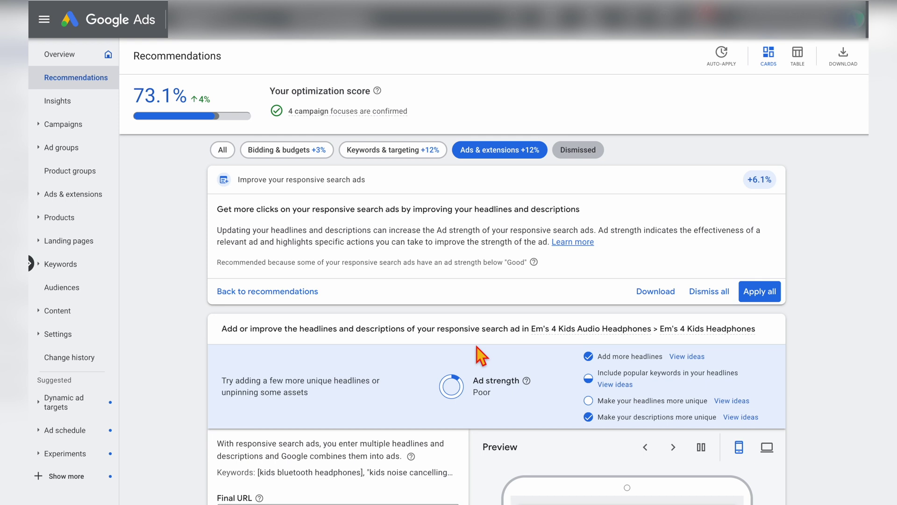
pyautogui.click(500, 154)
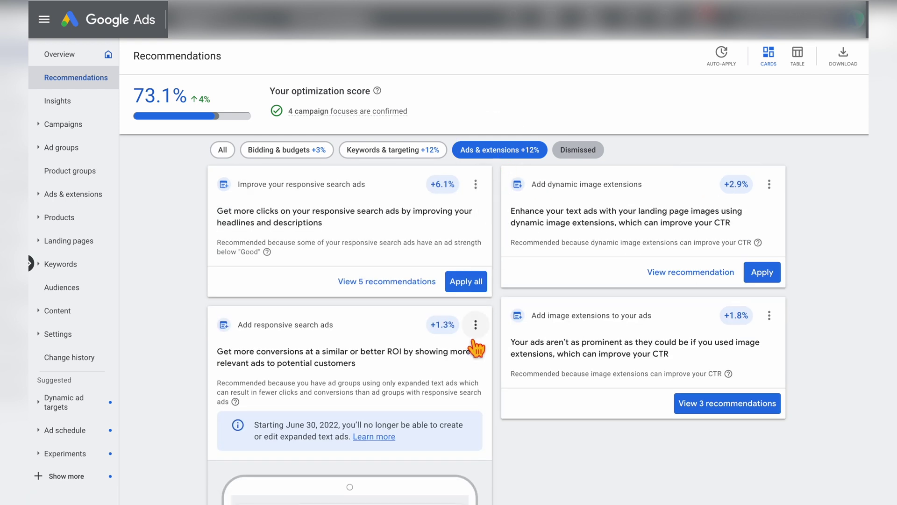